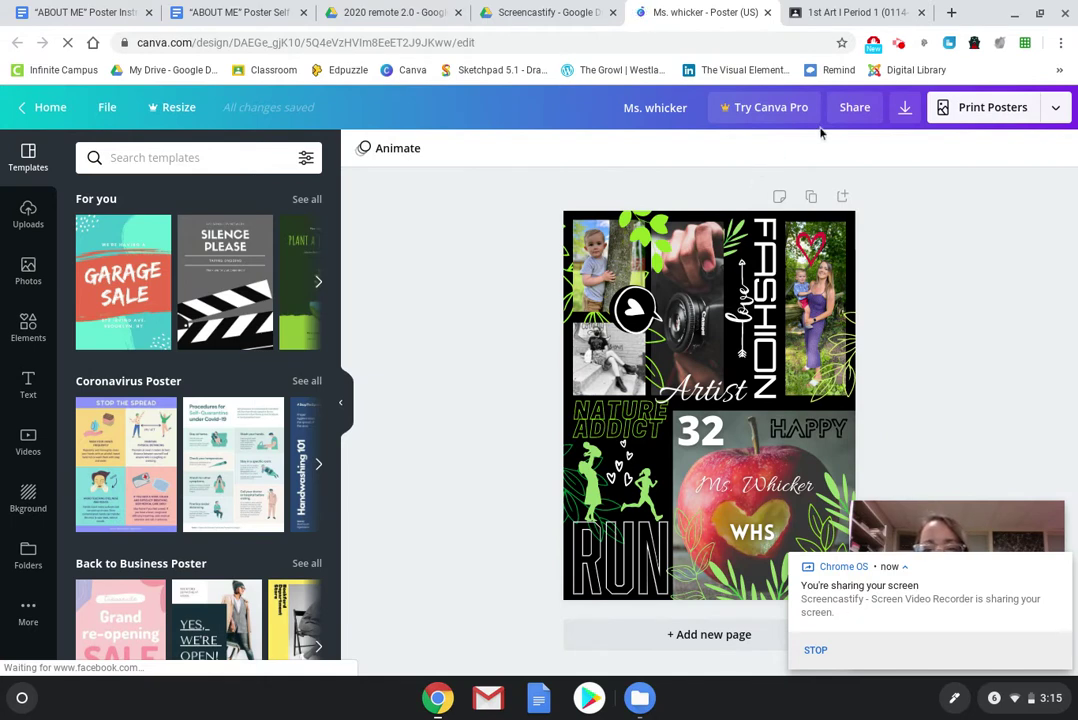
# Download the About Me poster with PNG as the file type instead of PDF Print
pyautogui.click(904, 110)
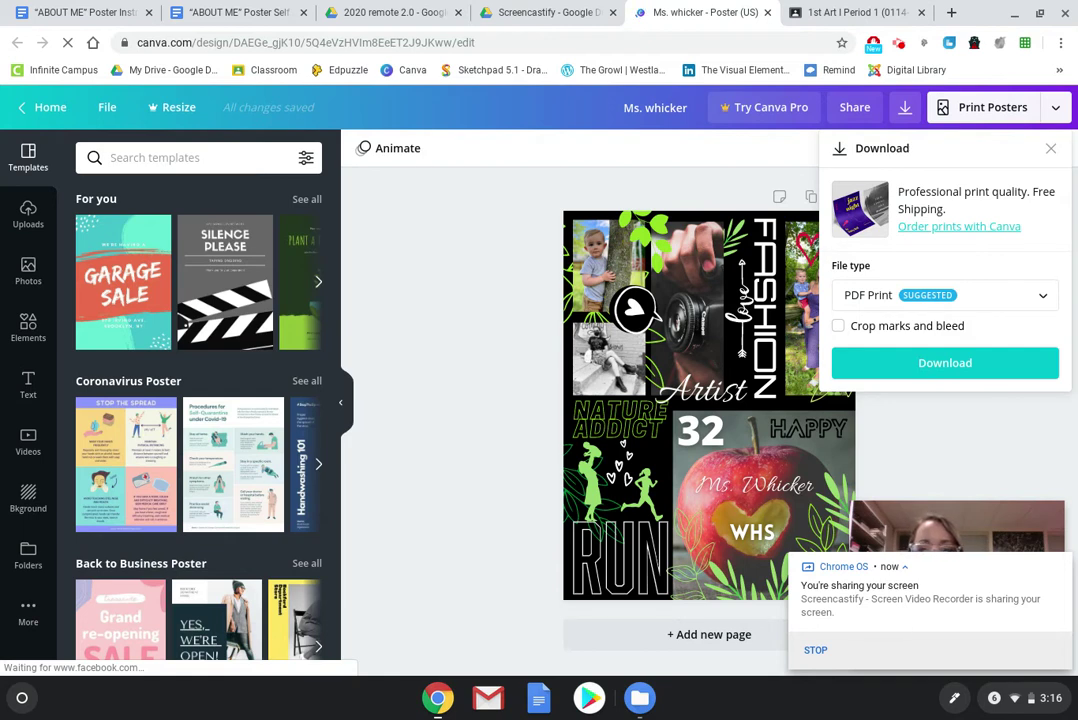
pyautogui.click(908, 298)
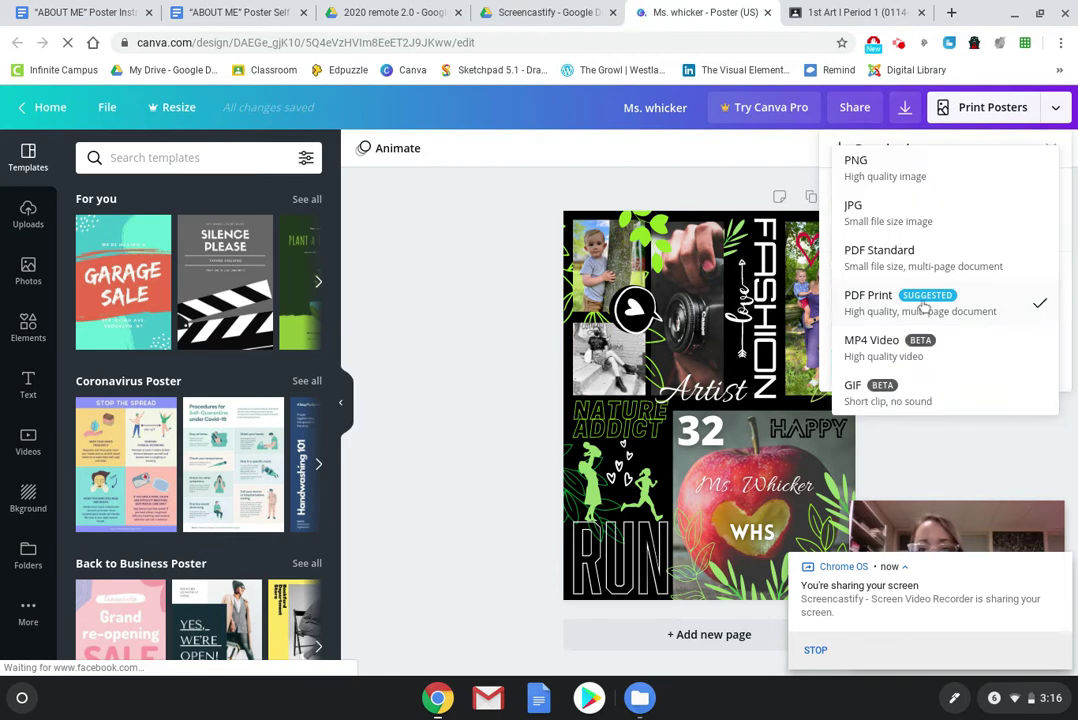
pyautogui.click(898, 167)
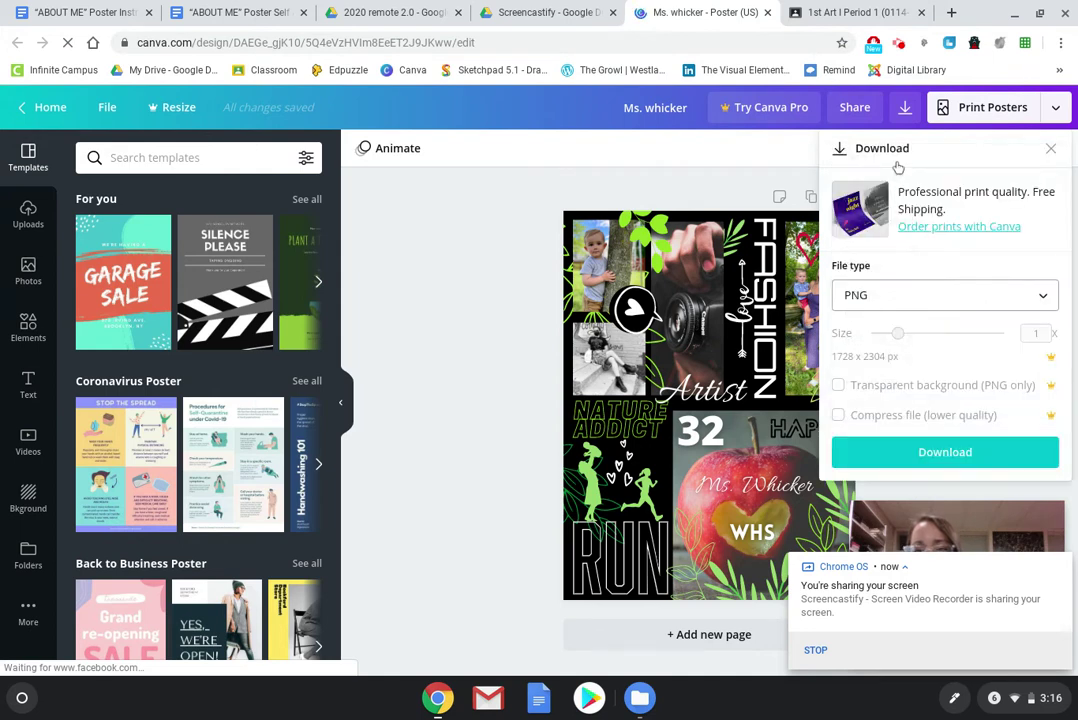
pyautogui.click(922, 453)
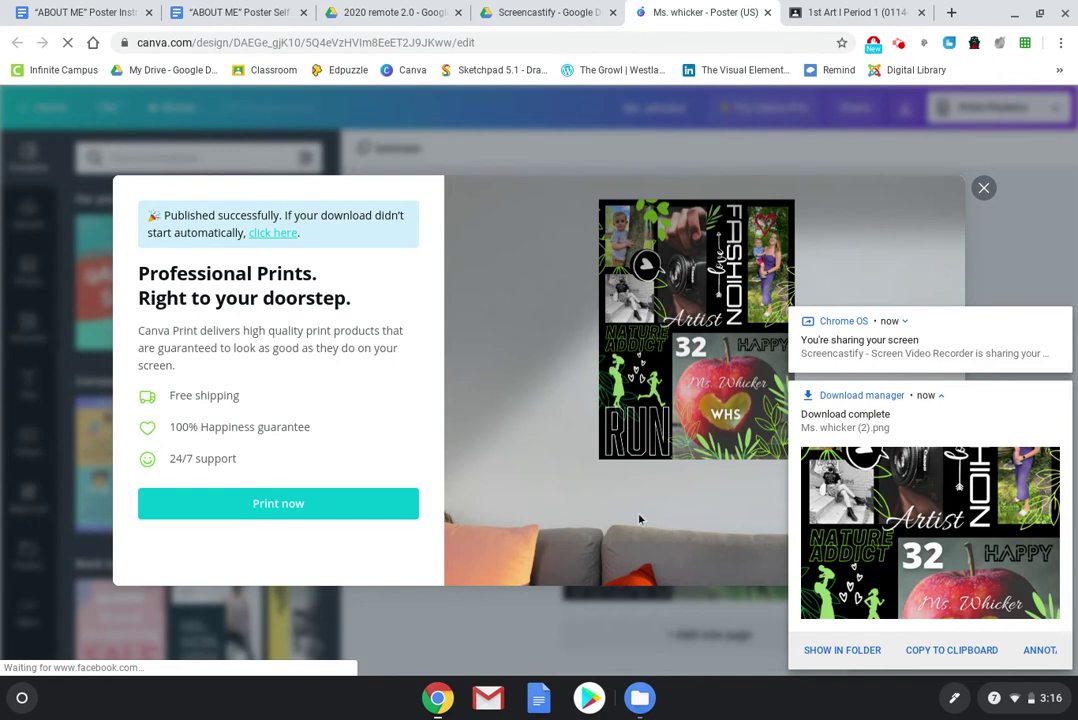
# Show the downloaded poster PNG in its folder and move it into My Drive
pyautogui.click(857, 650)
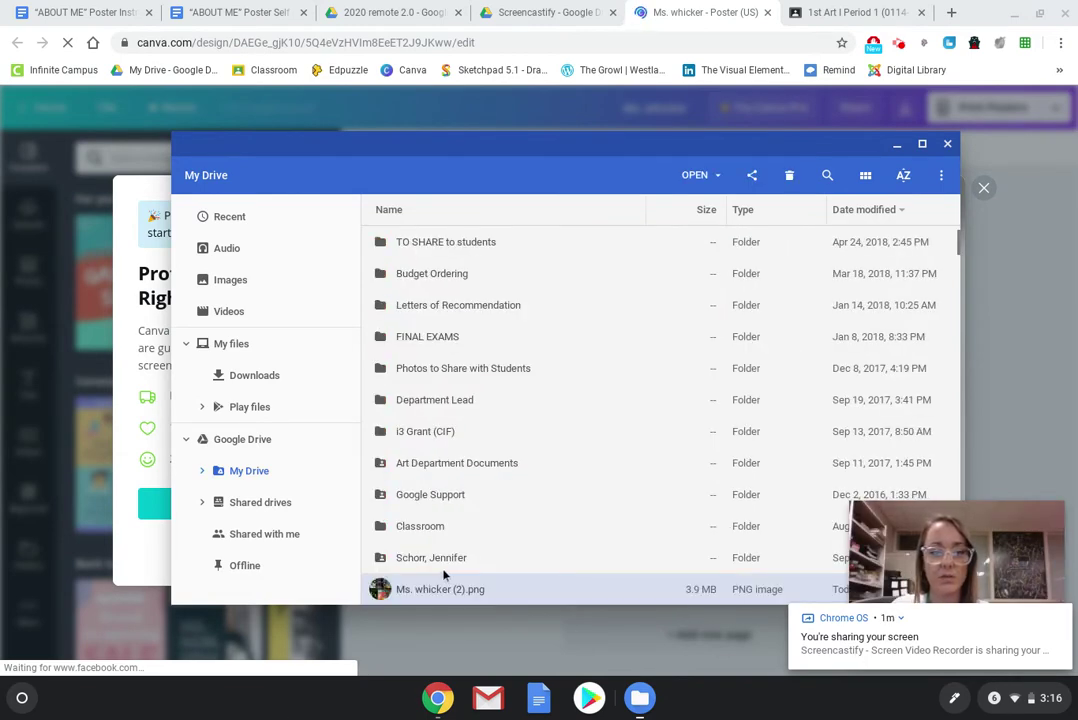
pyautogui.moveTo(450, 590); pyautogui.dragTo(272, 472)
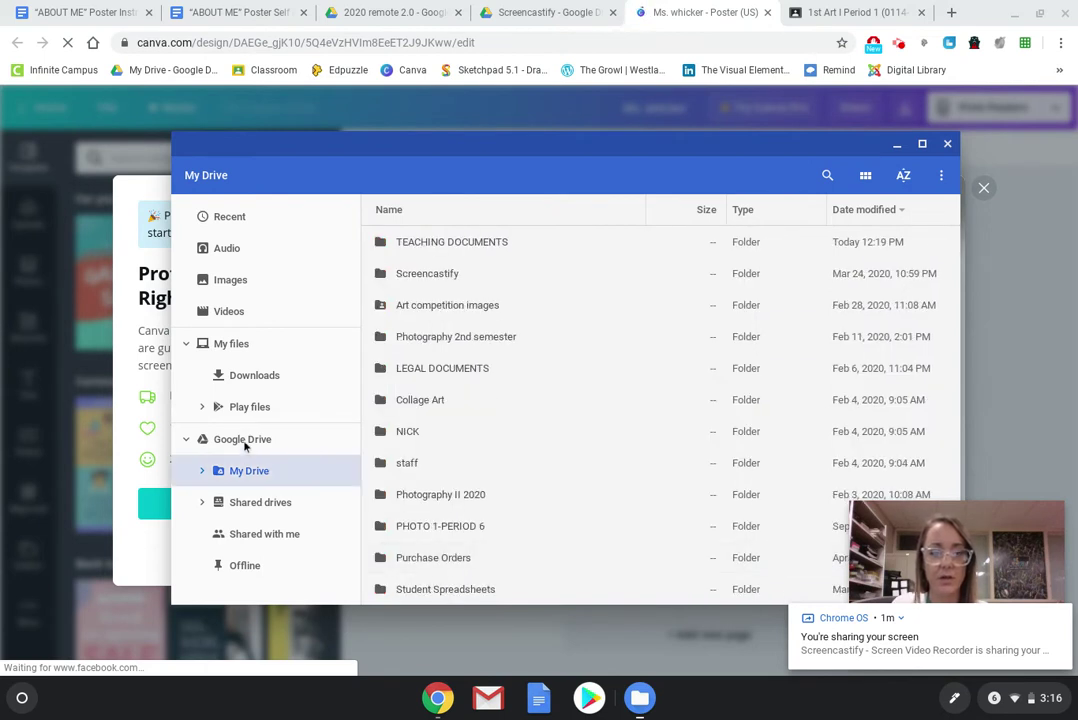
# Attach the poster PNG from Google Drive to the Welcome Back Agreement! assignment
pyautogui.click(879, 13)
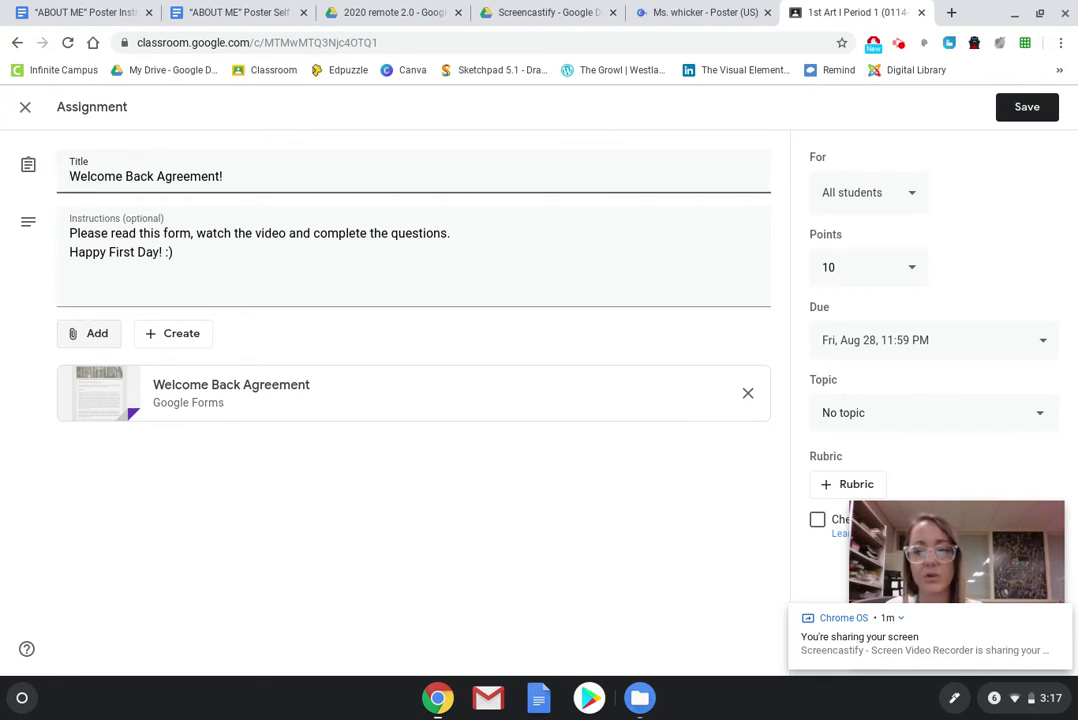
pyautogui.click(88, 336)
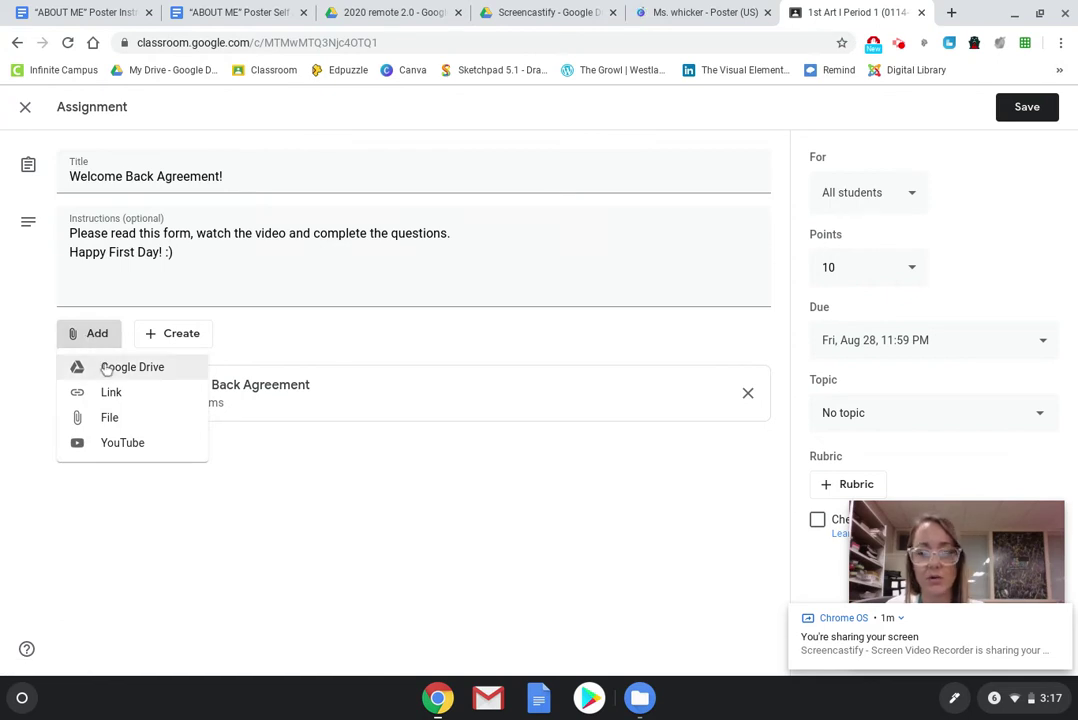
pyautogui.click(106, 368)
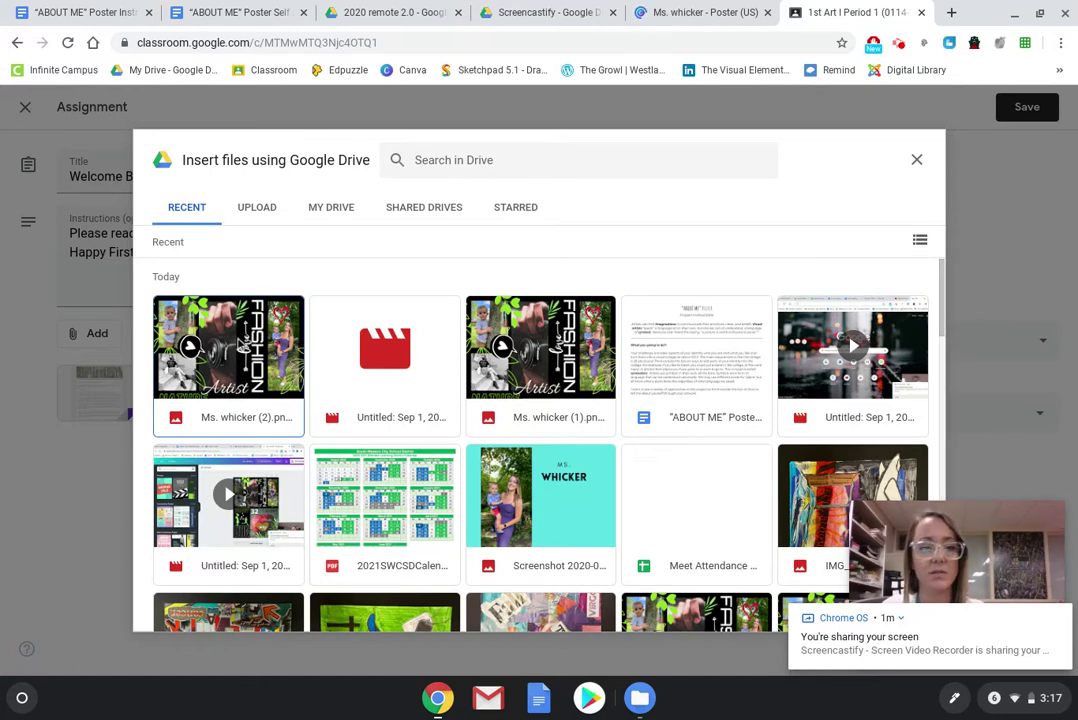
pyautogui.doubleClick(238, 343)
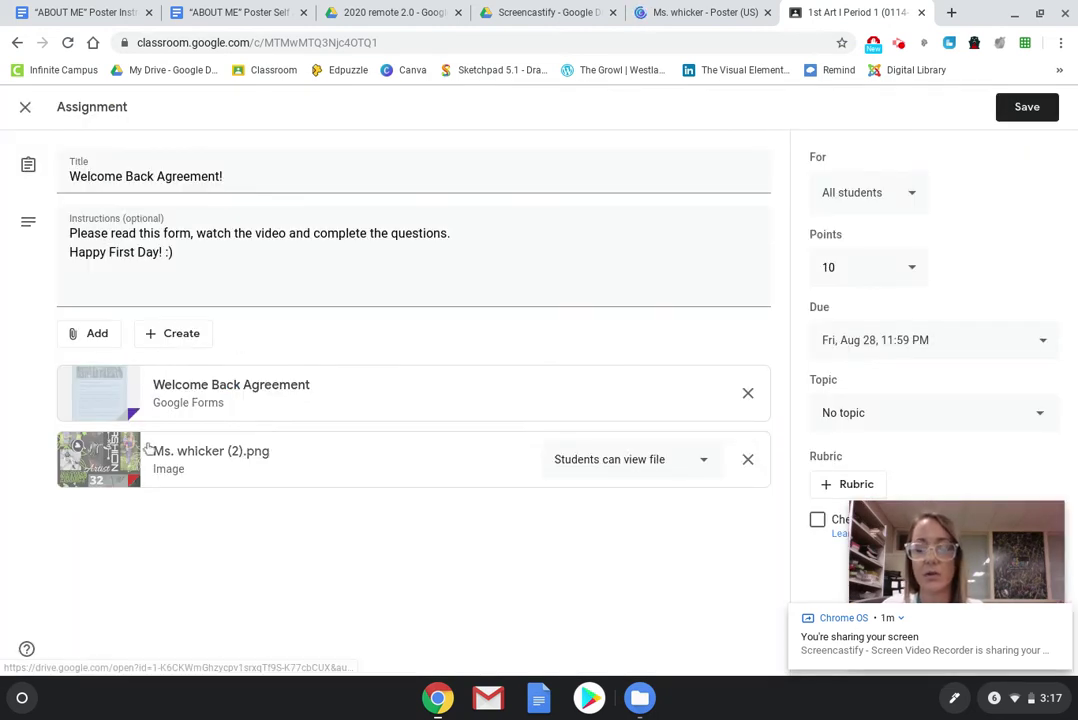
# Preview the attached poster image, then remove that attachment
pyautogui.click(118, 458)
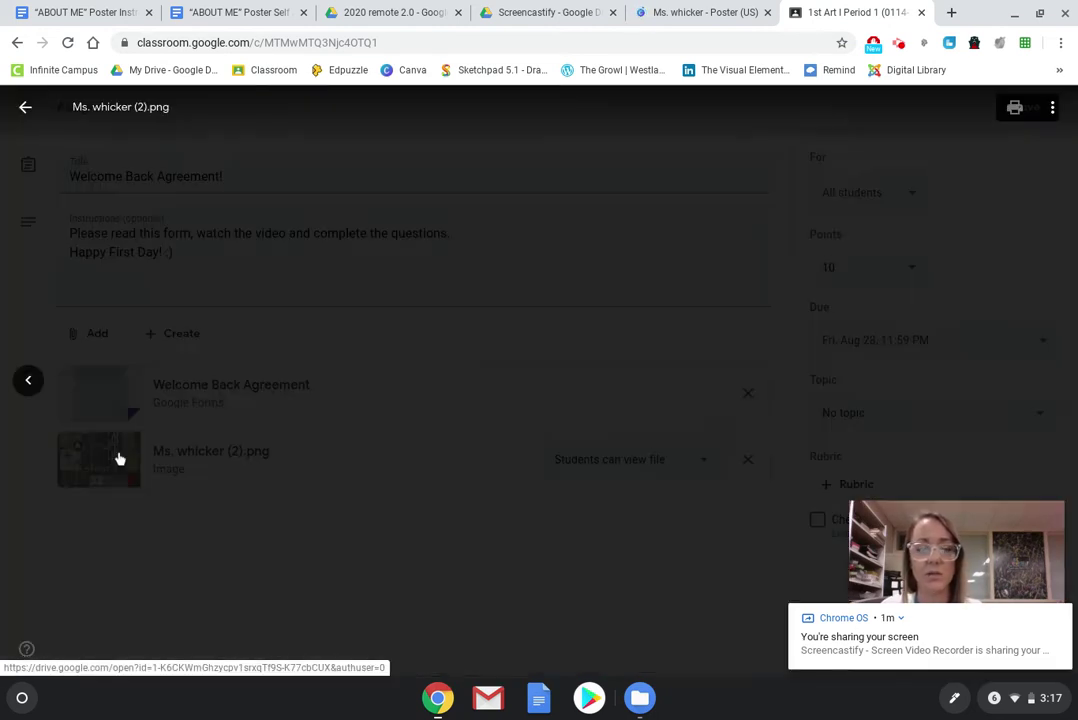
pyautogui.click(205, 389)
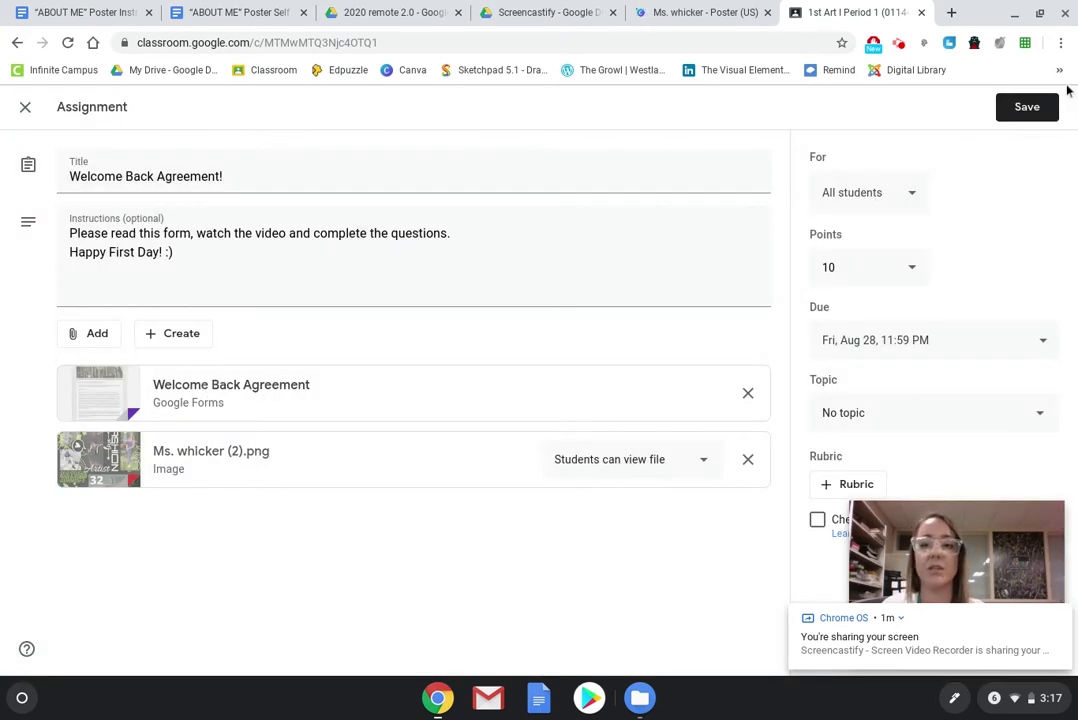
pyautogui.click(749, 461)
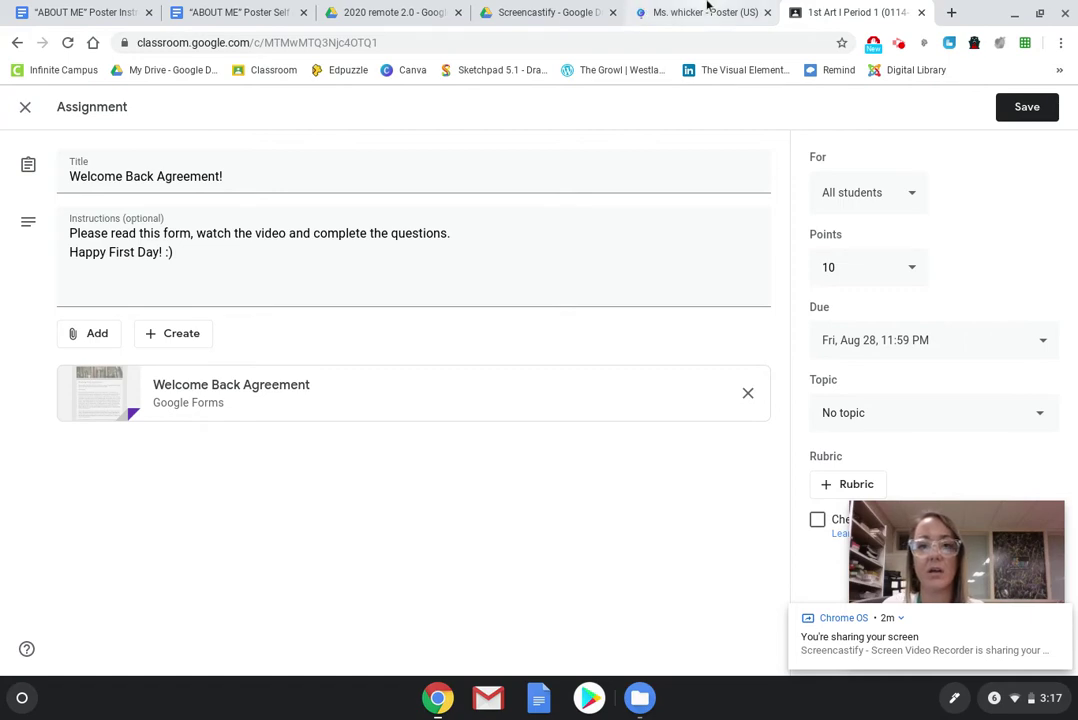
# Back in Canva, dismiss the Published confirmation and close the Download panel
pyautogui.click(640, 12)
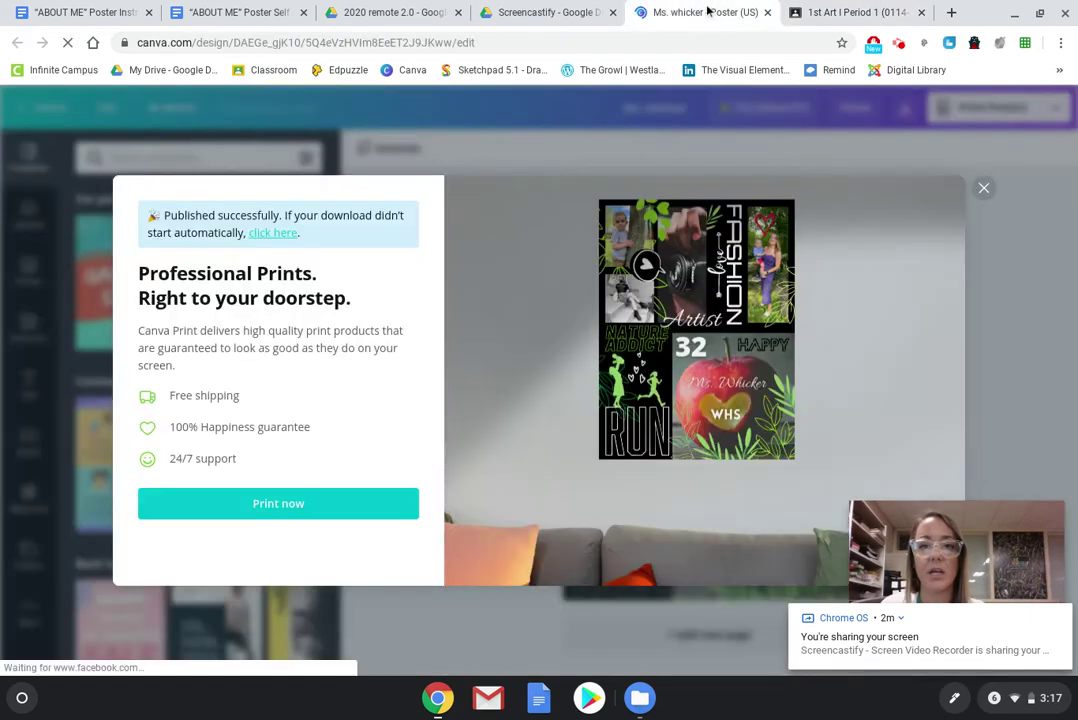
pyautogui.click(984, 188)
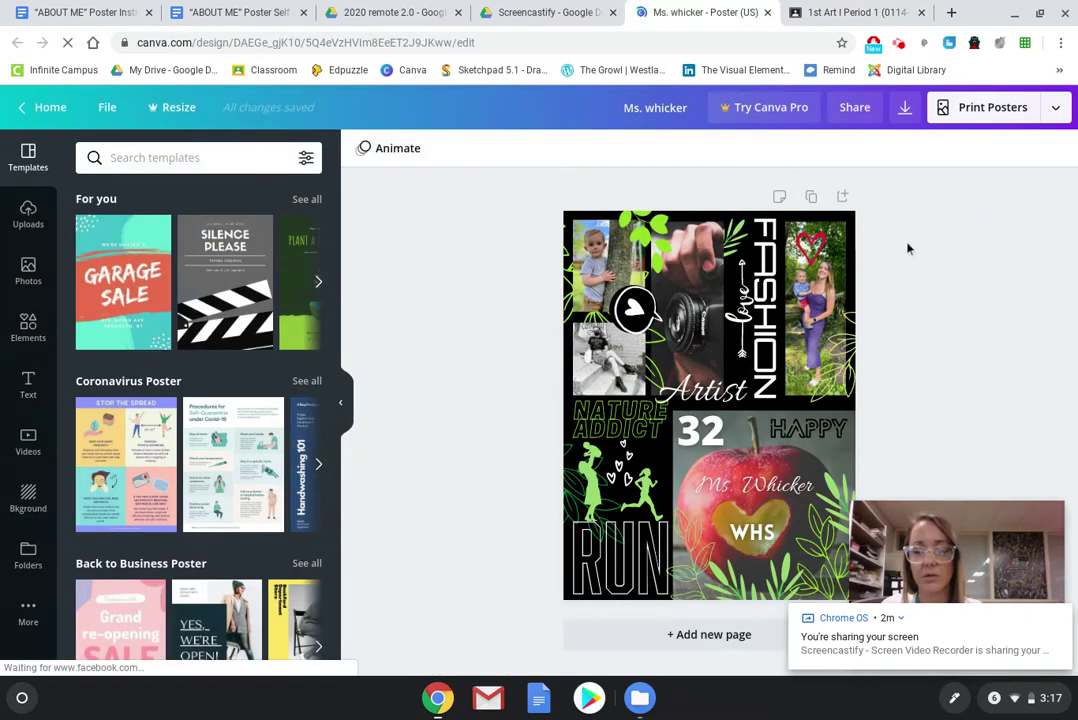
pyautogui.click(905, 107)
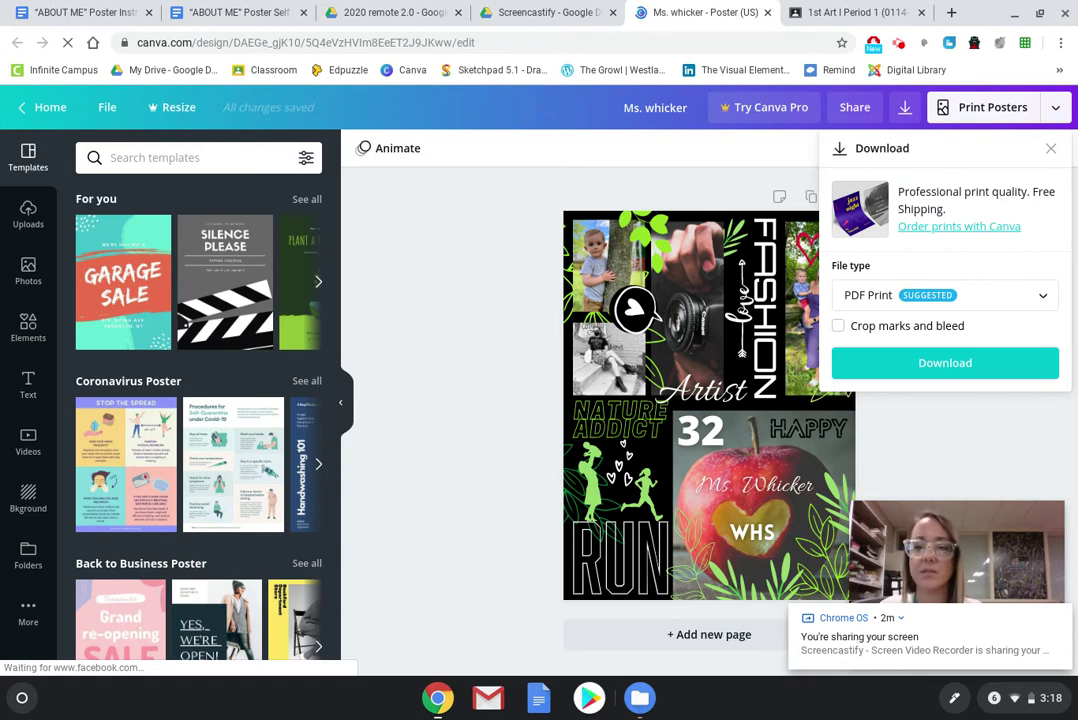
pyautogui.click(442, 286)
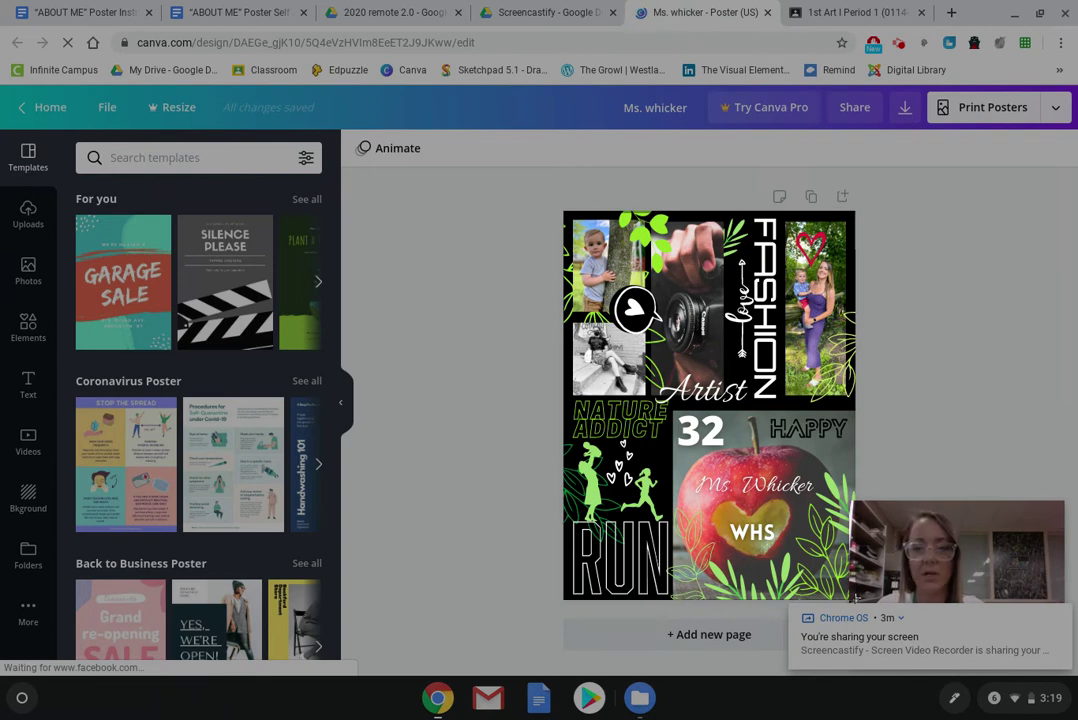
# Screenshot the poster with Ctrl+F5 and drag the screenshot file into Canva's Uploads panel
pyautogui.hotkey('ctrl', 'F5')
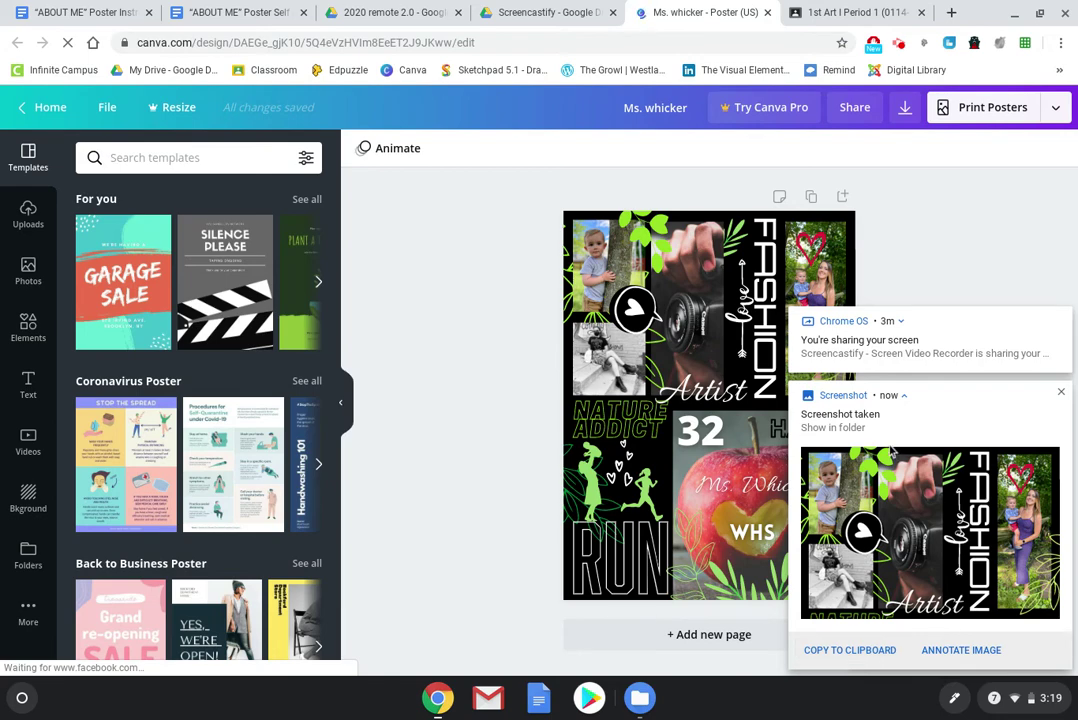
pyautogui.click(856, 434)
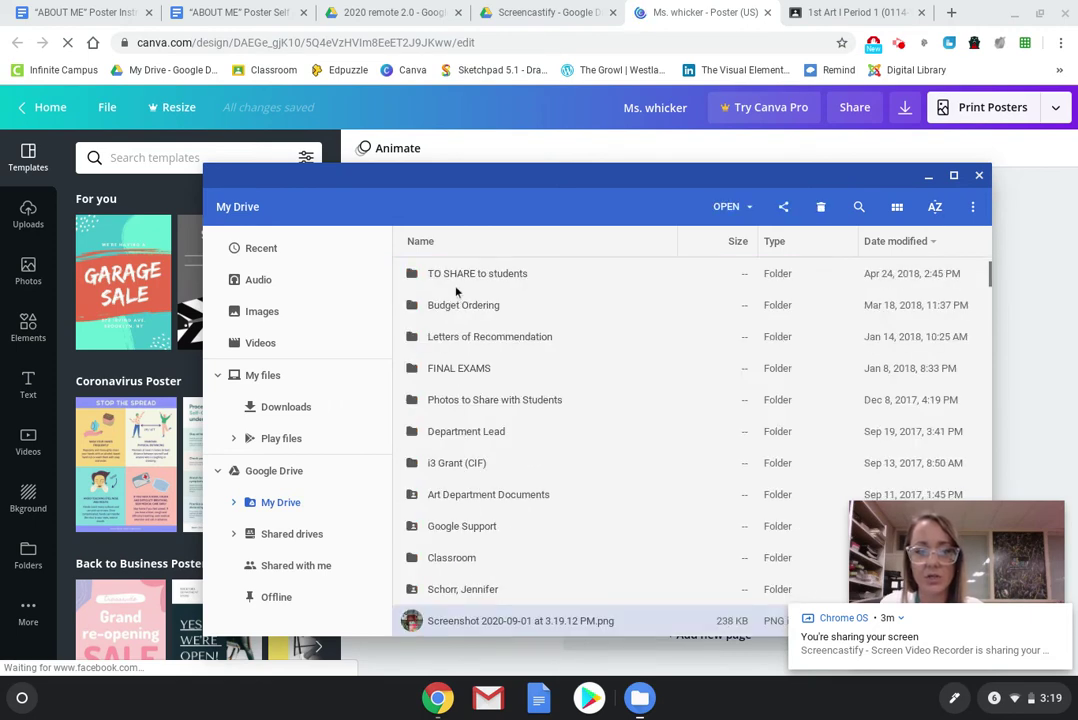
pyautogui.moveTo(440, 618); pyautogui.dragTo(346, 549)
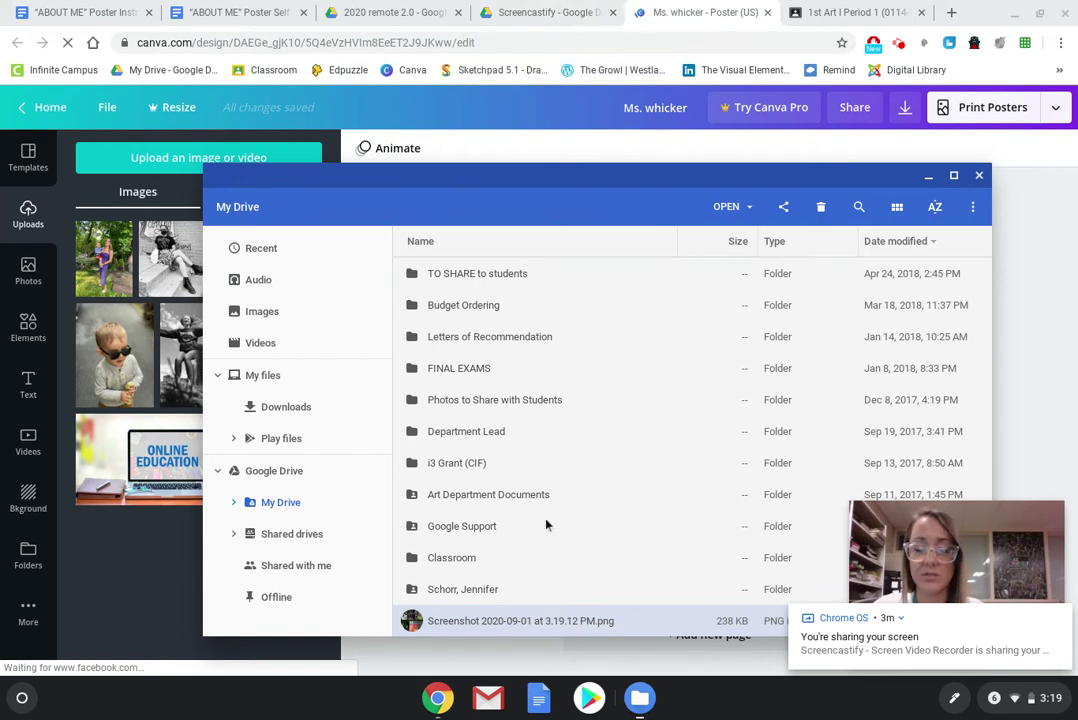
# Return to the Welcome Back Agreement! assignment, cancel the File picker, and reopen the Add choices
pyautogui.click(560, 12)
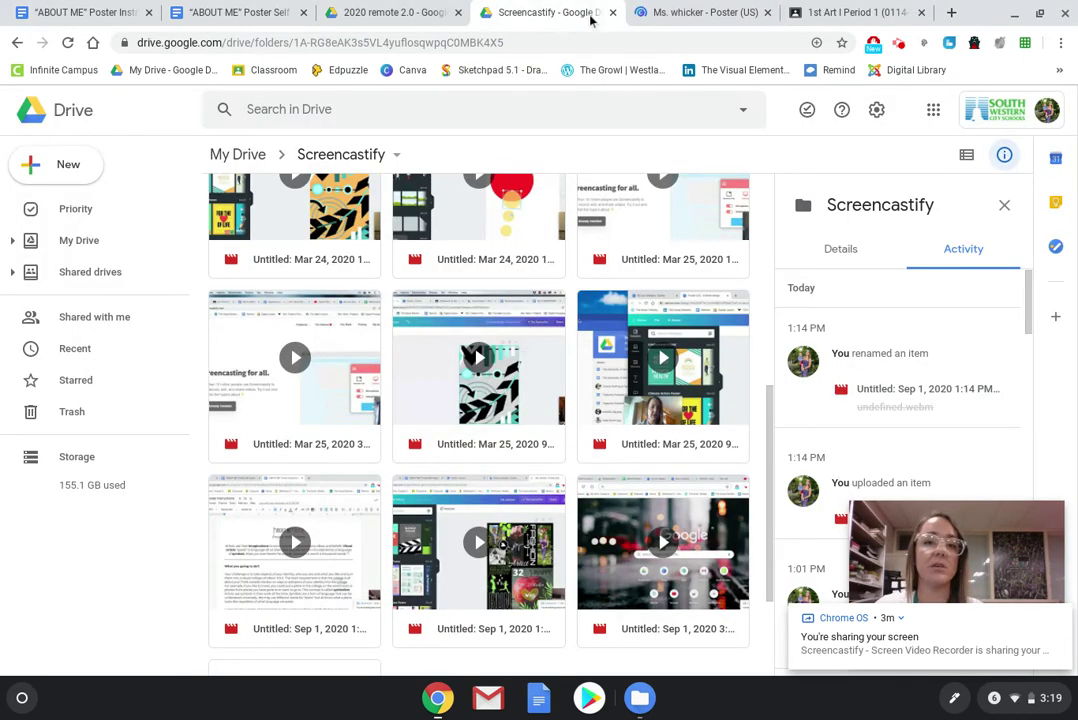
pyautogui.click(850, 12)
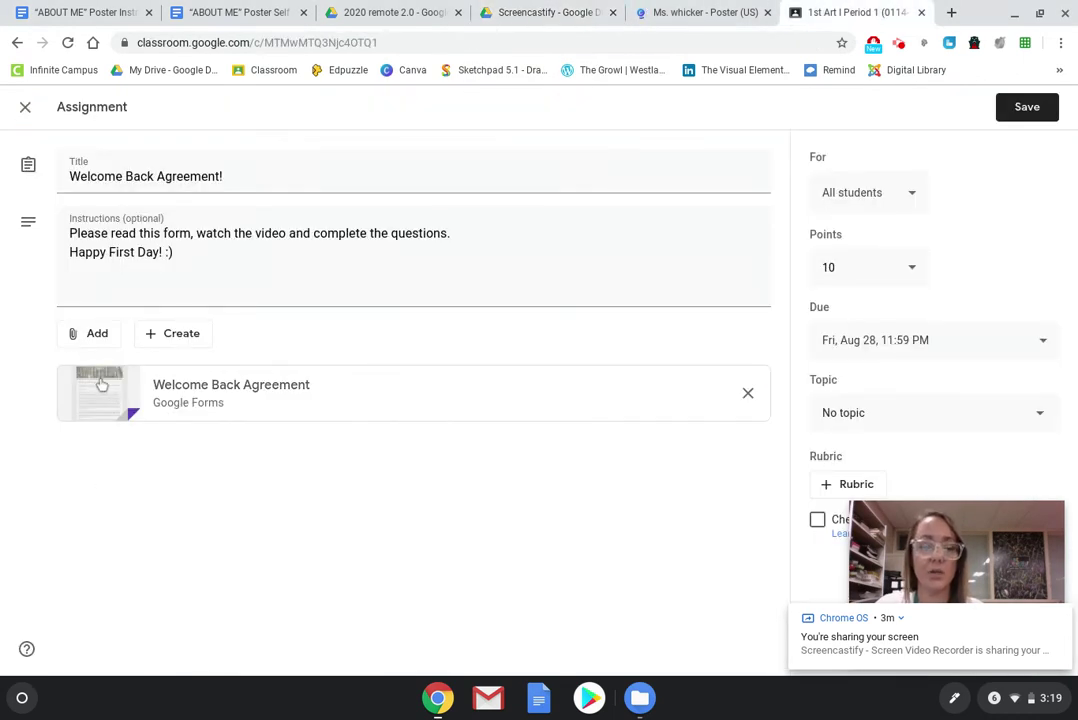
pyautogui.click(90, 333)
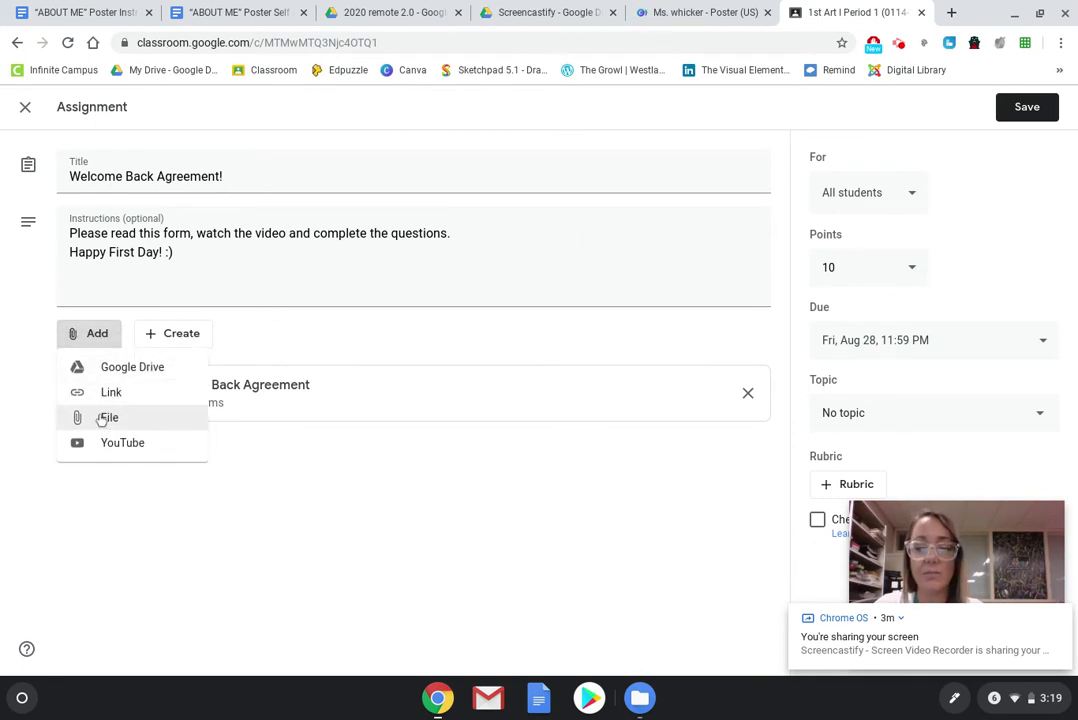
pyautogui.click(105, 418)
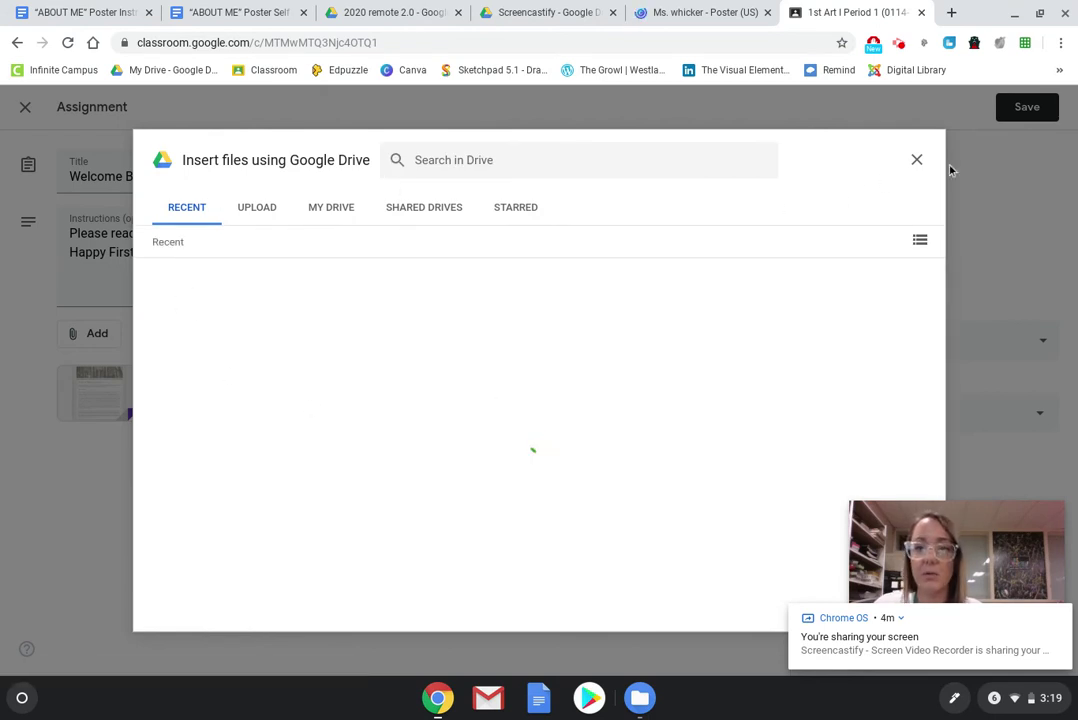
pyautogui.click(916, 161)
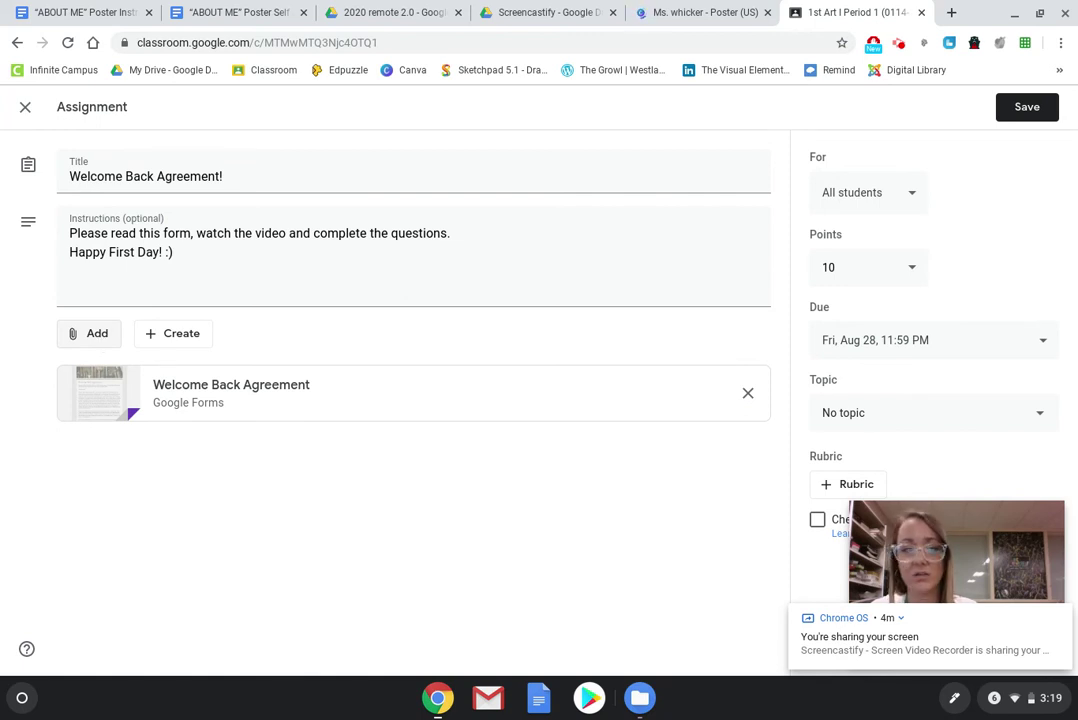
pyautogui.click(99, 337)
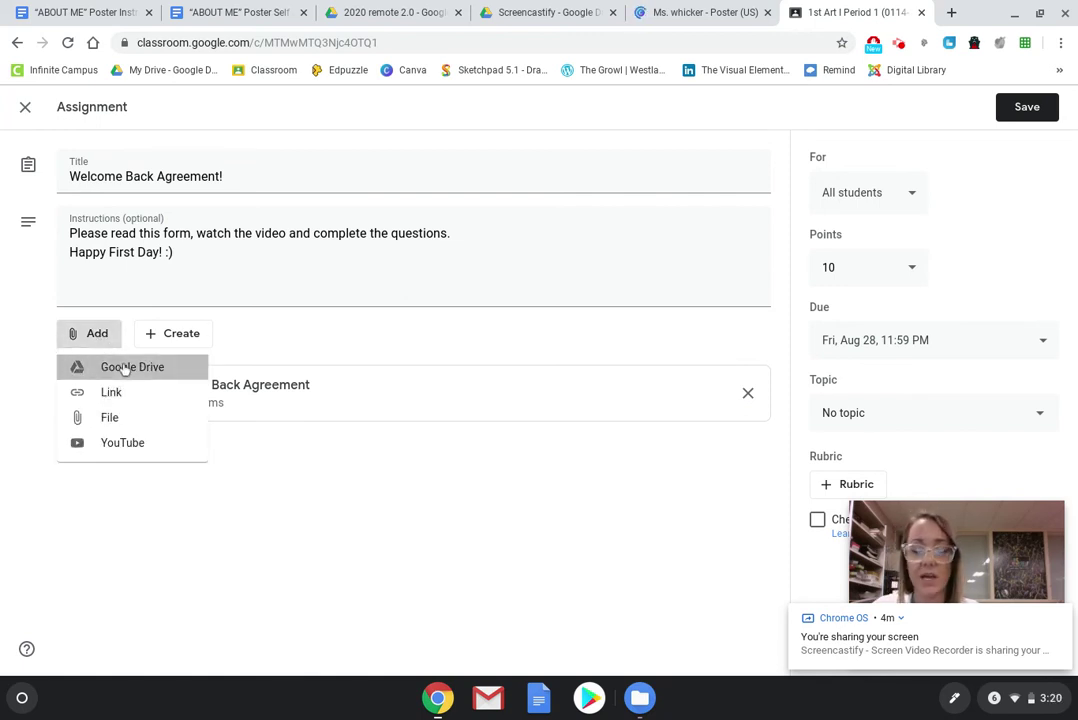
# Attach the poster screenshot from Drive's Recent files and preview it
pyautogui.click(125, 368)
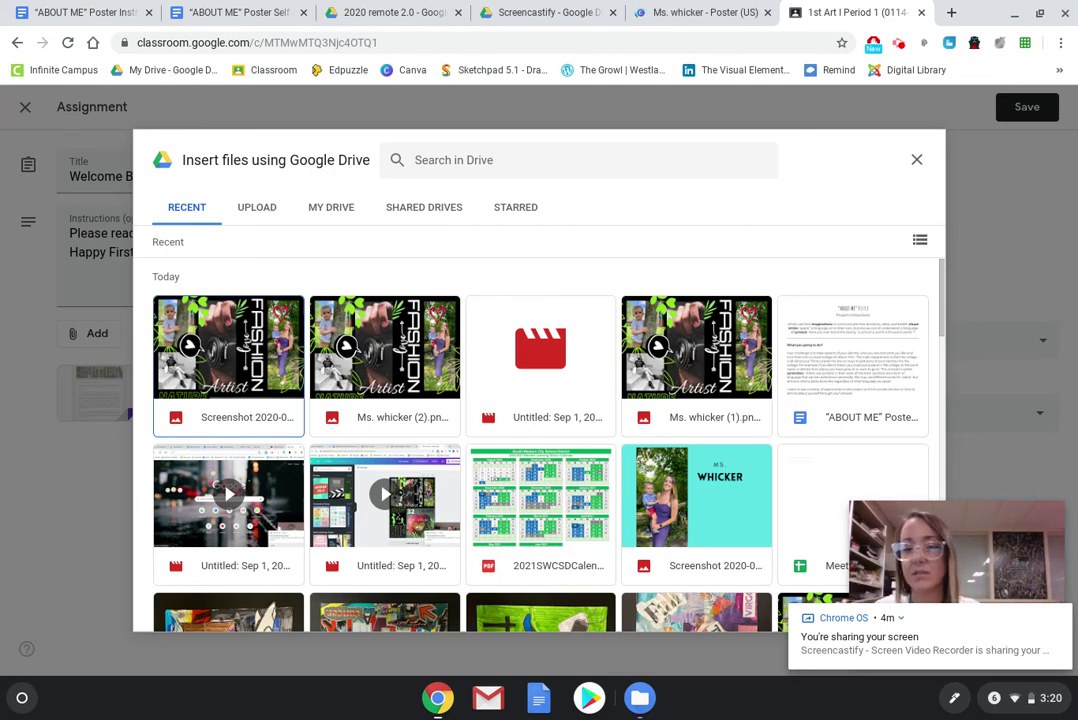
pyautogui.doubleClick(200, 355)
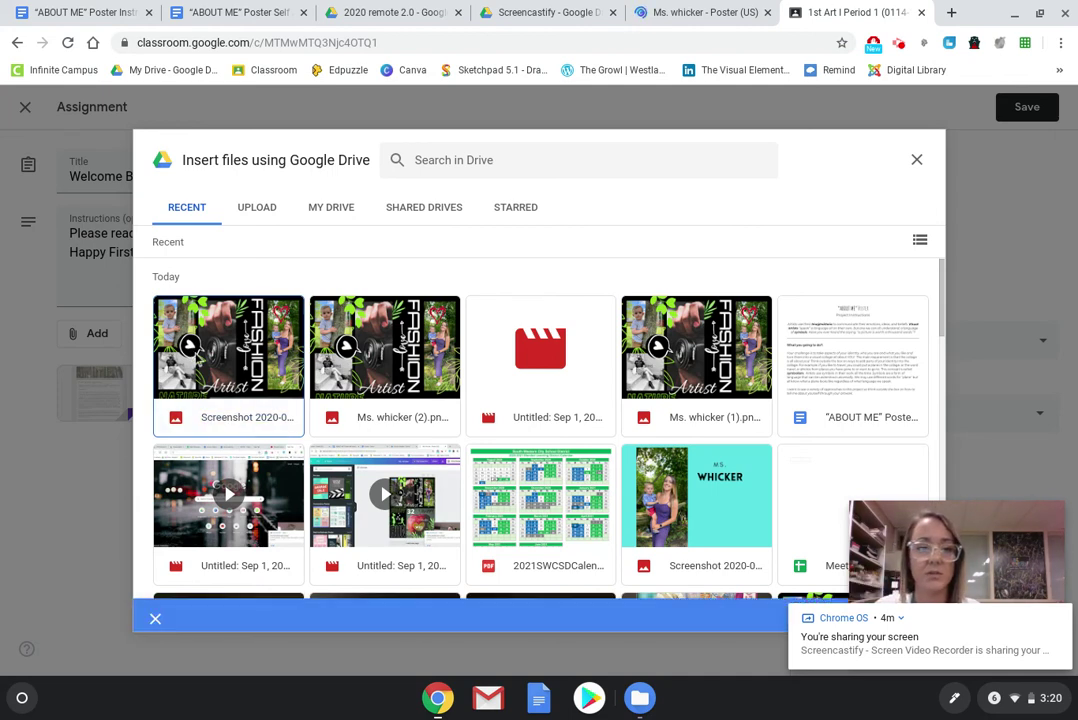
pyautogui.click(217, 470)
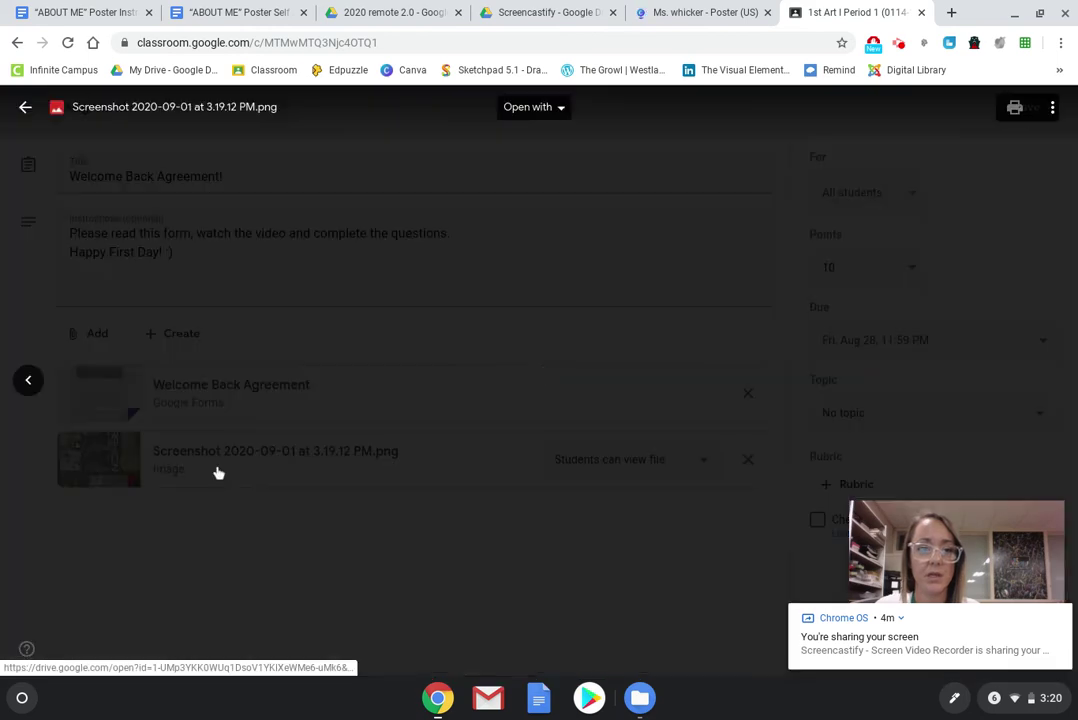
pyautogui.click(313, 373)
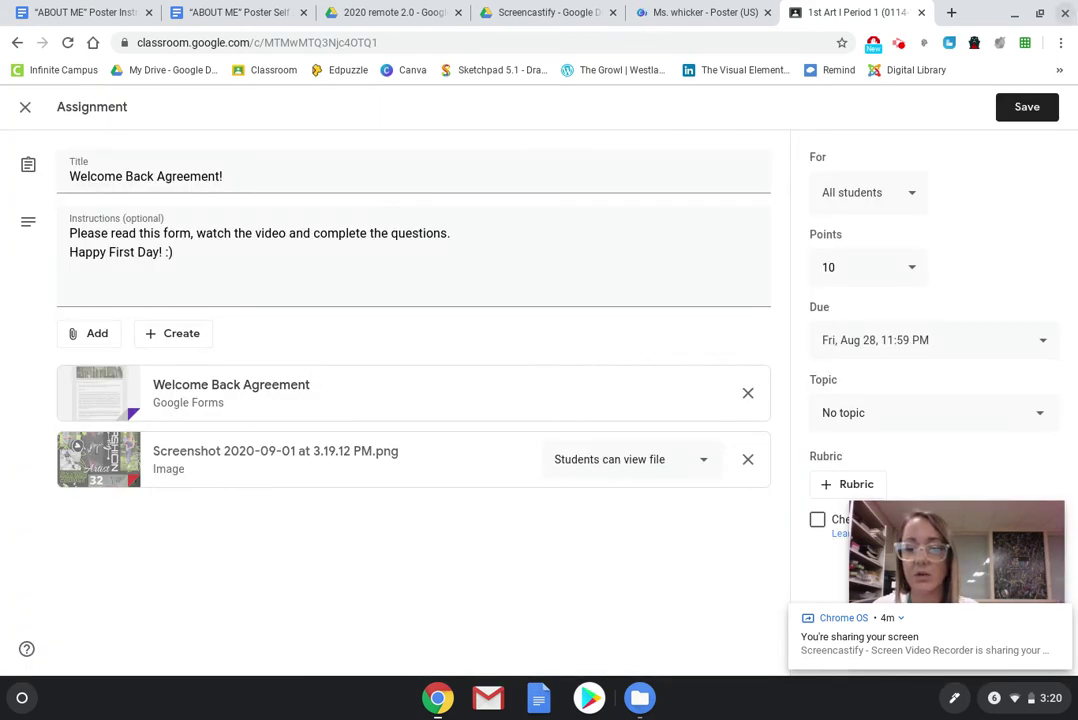
# Close the '1st Art I Period 1' Classroom tab
pyautogui.click(922, 13)
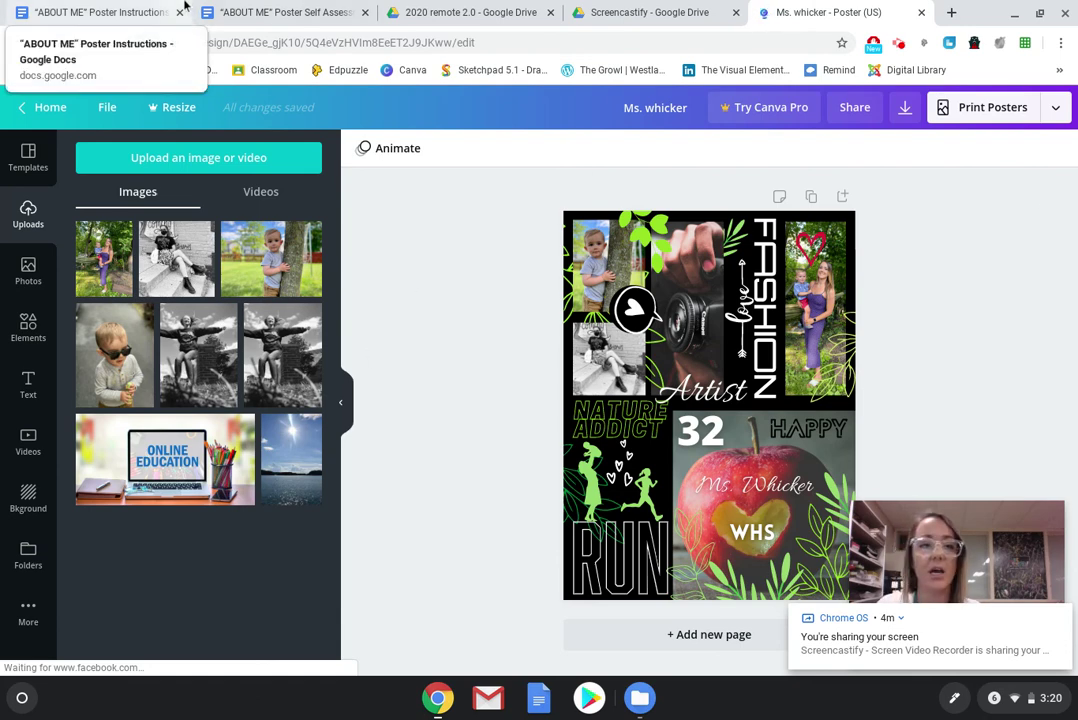
# Scroll the Self Assessment to questions 8–9 on effort and grading, then stop the Screencastify recording
pyautogui.click(281, 12)
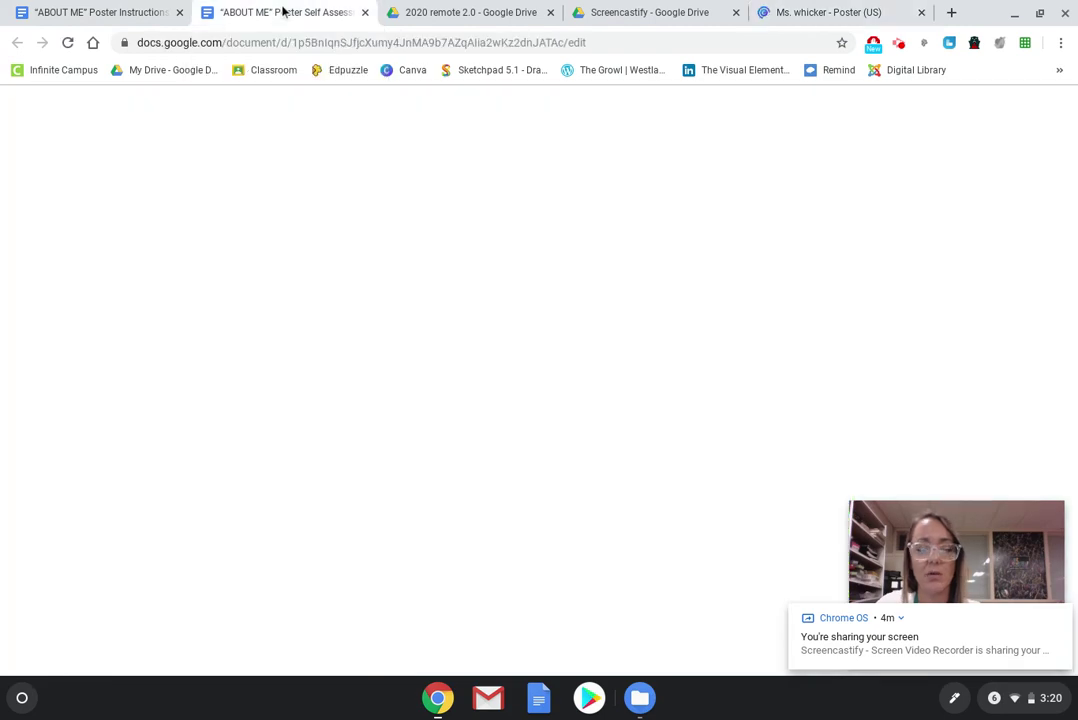
pyautogui.scroll(-6, 400, 448)
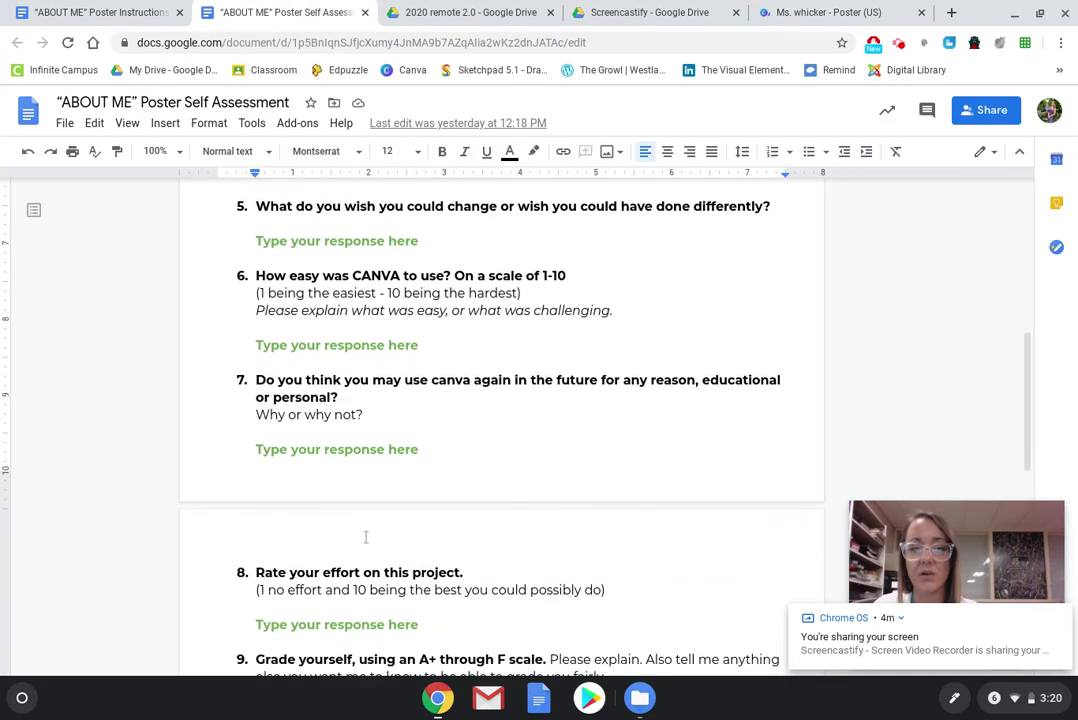
pyautogui.scroll(-3, 364, 548)
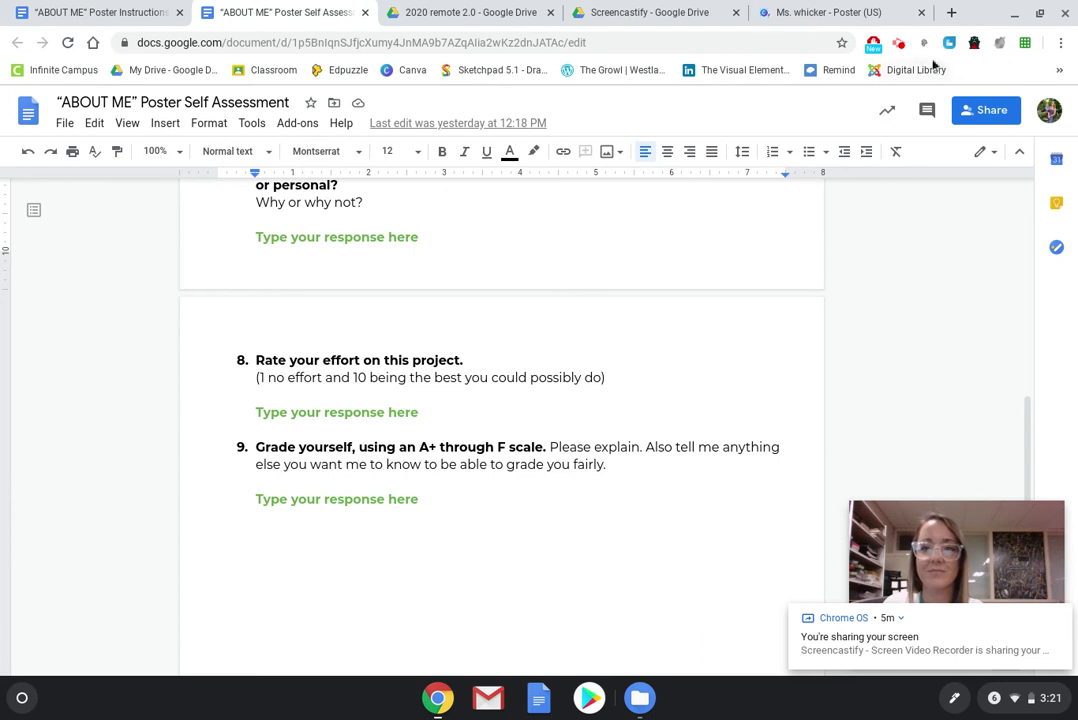
pyautogui.click(898, 46)
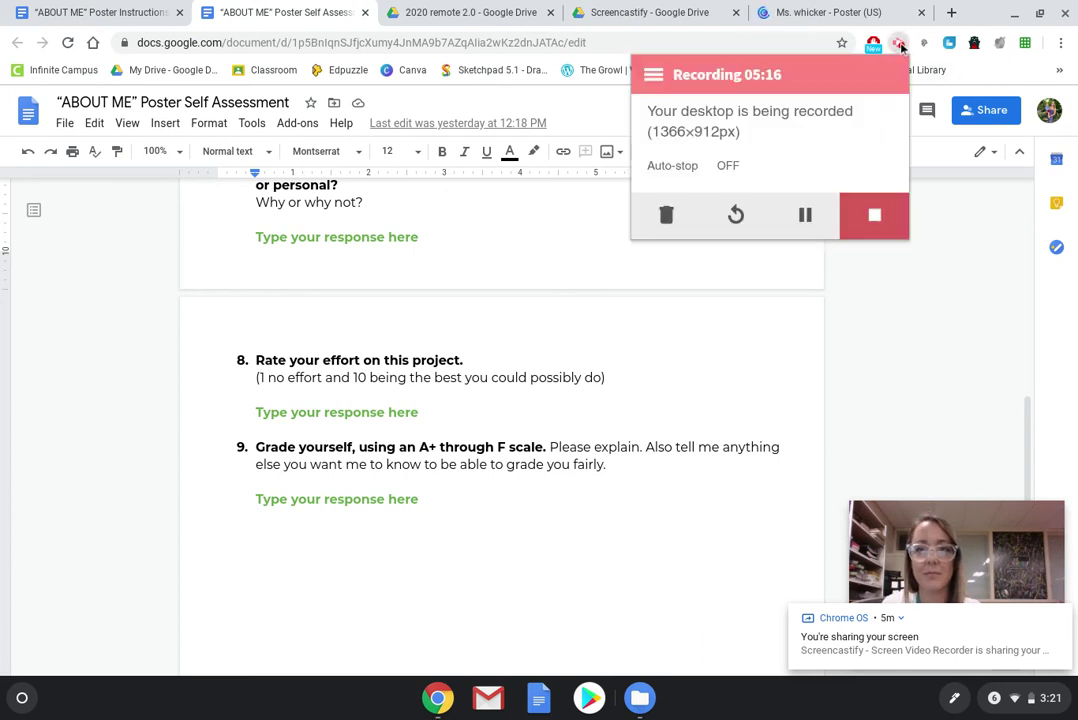